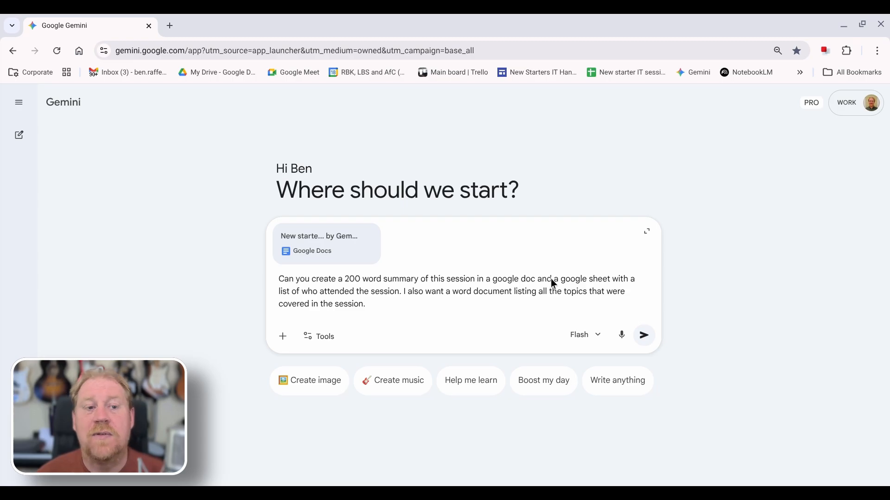
- Submit the prompt requesting the three session files, and review the generated summary document and attendance sheet
{"action": "left_click", "coordinate": [650, 360]}
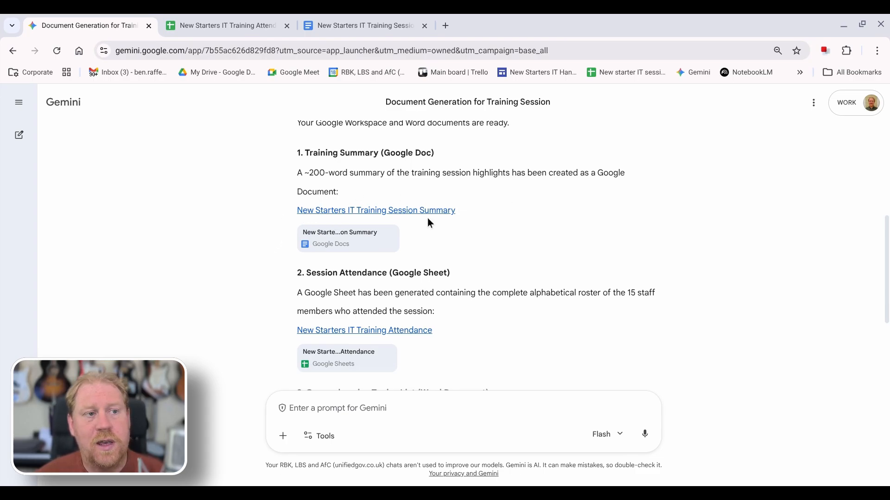
{"action": "left_click", "coordinate": [354, 21]}
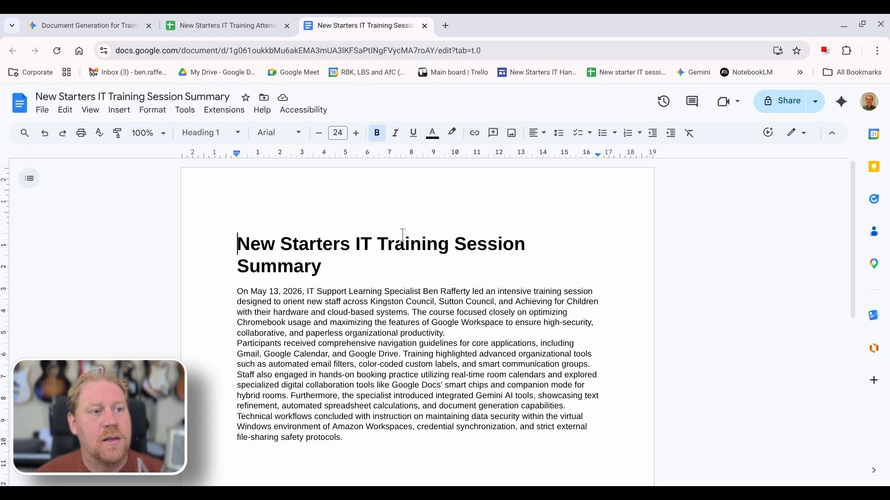
{"action": "scroll", "coordinate": [402, 235], "scroll_direction": "down", "scroll_amount": 2}
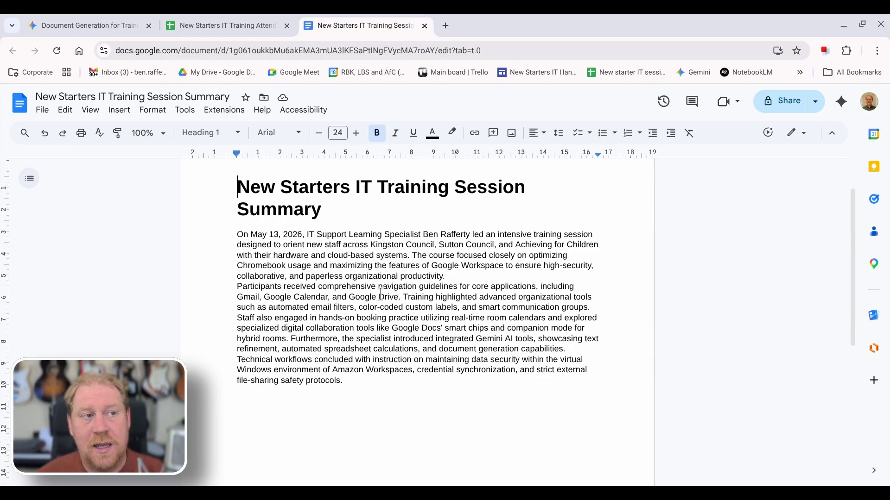
{"action": "left_click", "coordinate": [214, 27]}
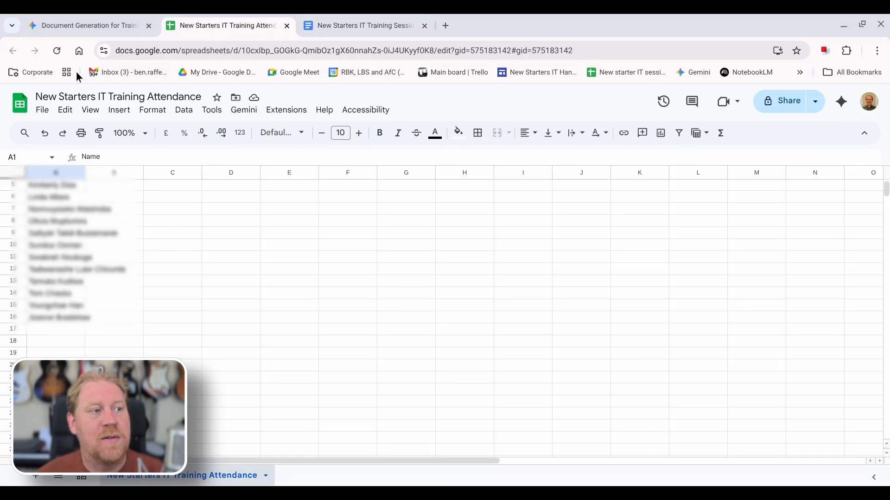
- Return to the Gemini chat and read through the generated Word document New_Starters_IT_Training_Topics_Covered.docx, closing the preview when done
{"action": "left_click", "coordinate": [75, 29]}
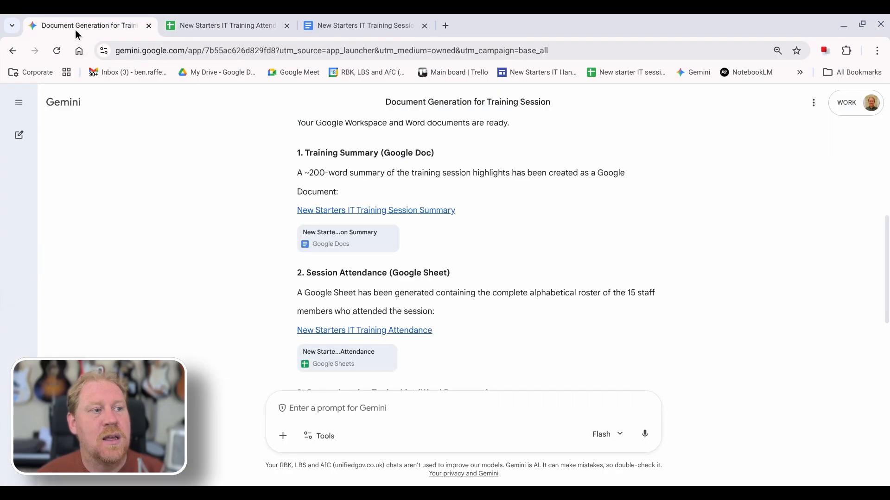
{"action": "scroll", "coordinate": [262, 245], "scroll_direction": "down", "scroll_amount": 4}
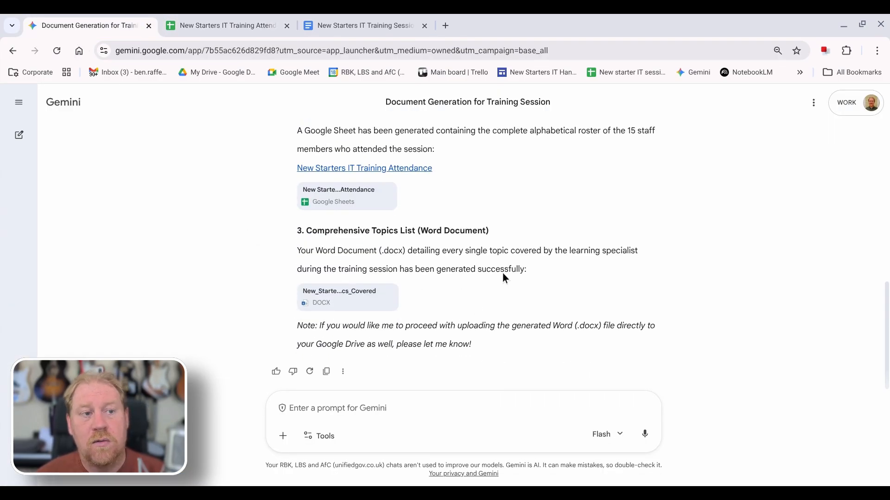
{"action": "left_click", "coordinate": [354, 311]}
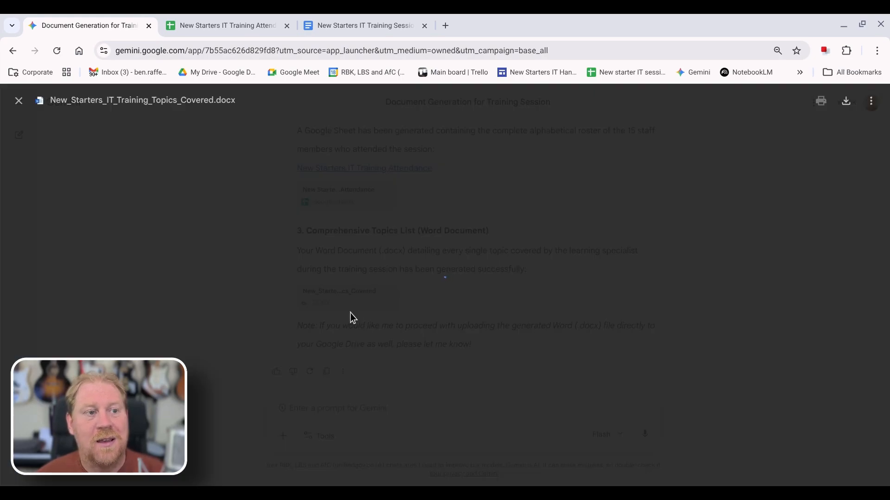
{"action": "scroll", "coordinate": [348, 310], "scroll_direction": "down", "scroll_amount": 5}
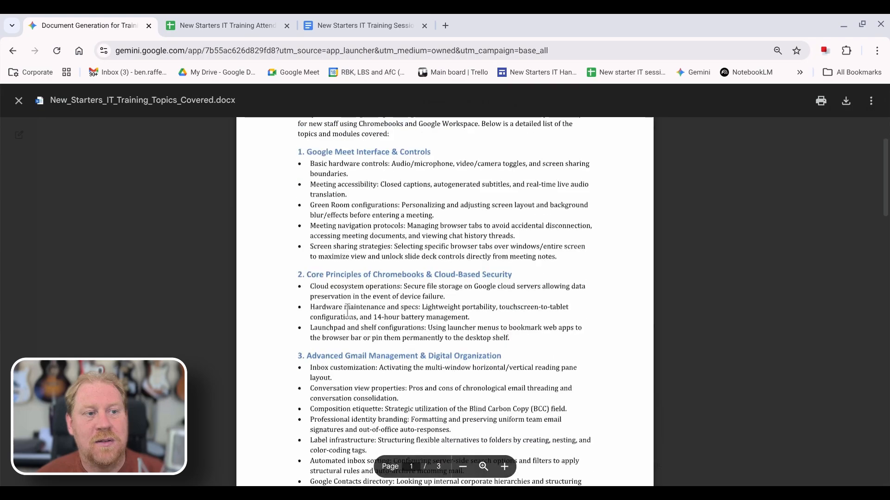
{"action": "scroll", "coordinate": [178, 241], "scroll_direction": "down", "scroll_amount": 3}
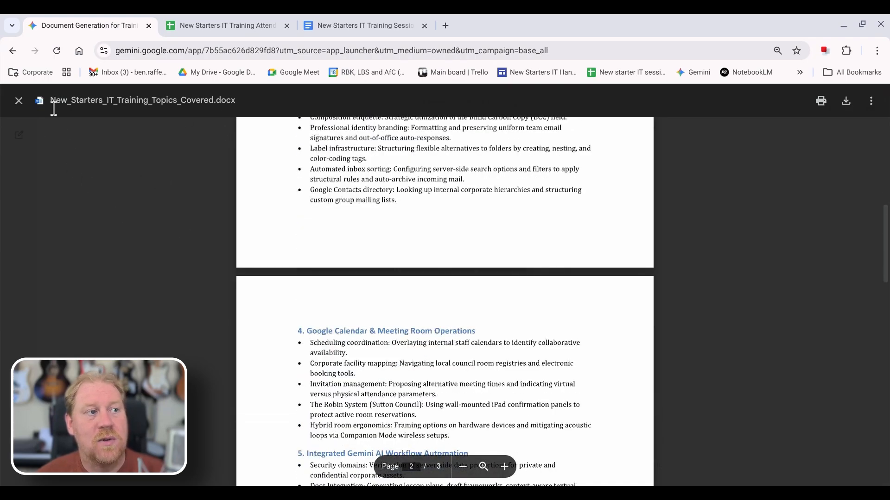
{"action": "left_click", "coordinate": [18, 101]}
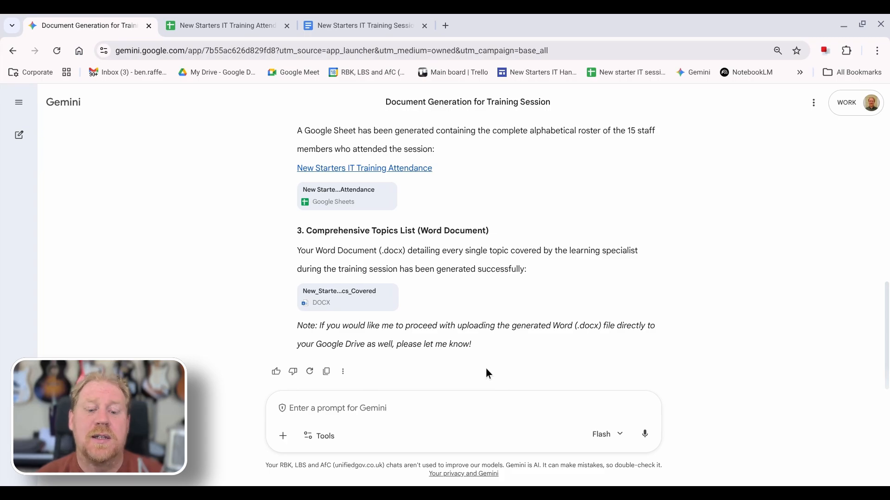
- Inspect the Python code behind Gemini's response and hide it again
{"action": "scroll", "coordinate": [530, 299], "scroll_direction": "up", "scroll_amount": 5}
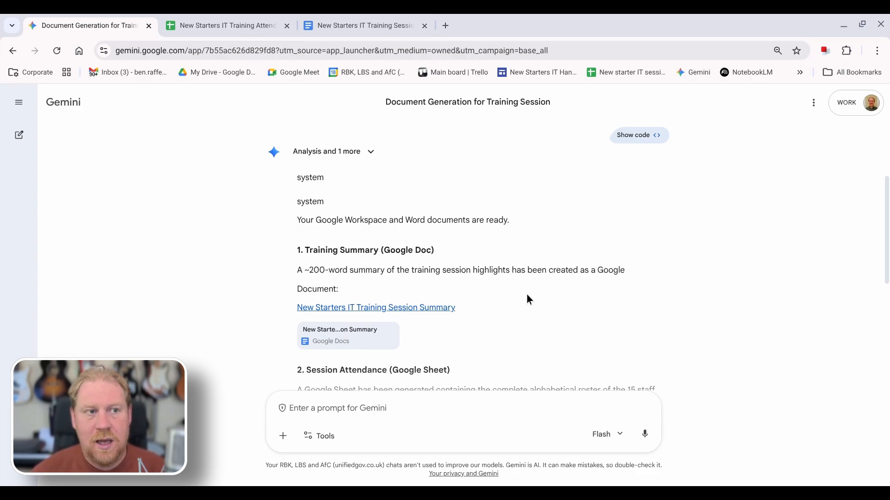
{"action": "left_click", "coordinate": [648, 145]}
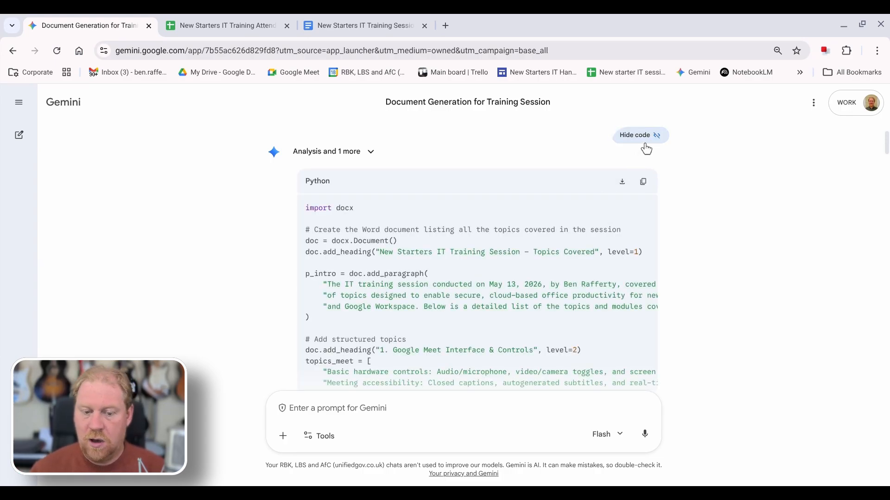
{"action": "left_click", "coordinate": [646, 145]}
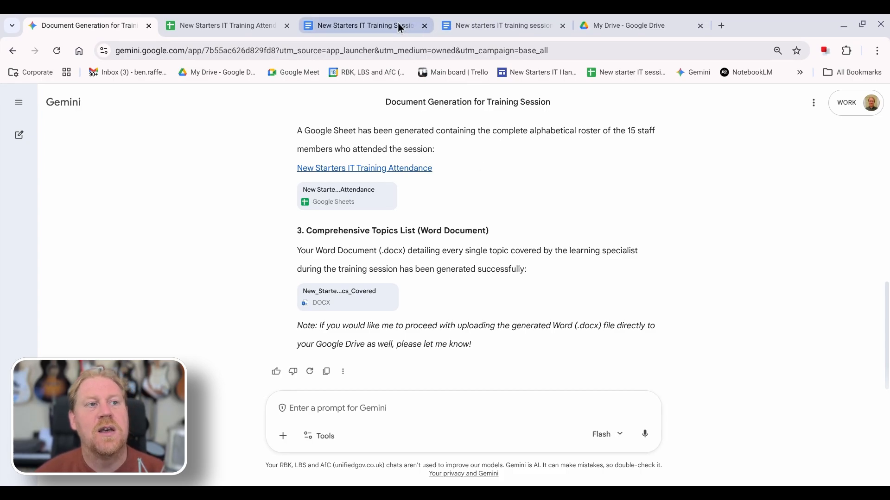
- In the Notes by Gemini document, review the Gemini assistant's chat history and the bionic reading conversation, then close the assistant
{"action": "left_click", "coordinate": [462, 20]}
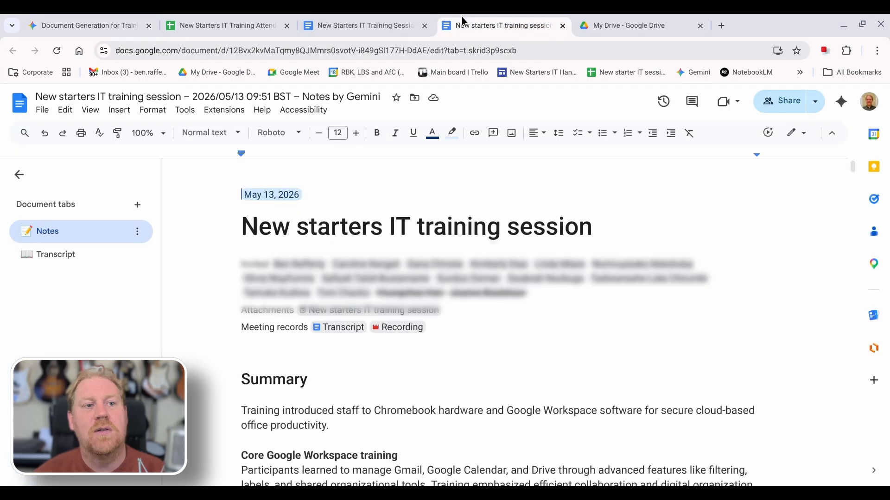
{"action": "left_click", "coordinate": [842, 103]}
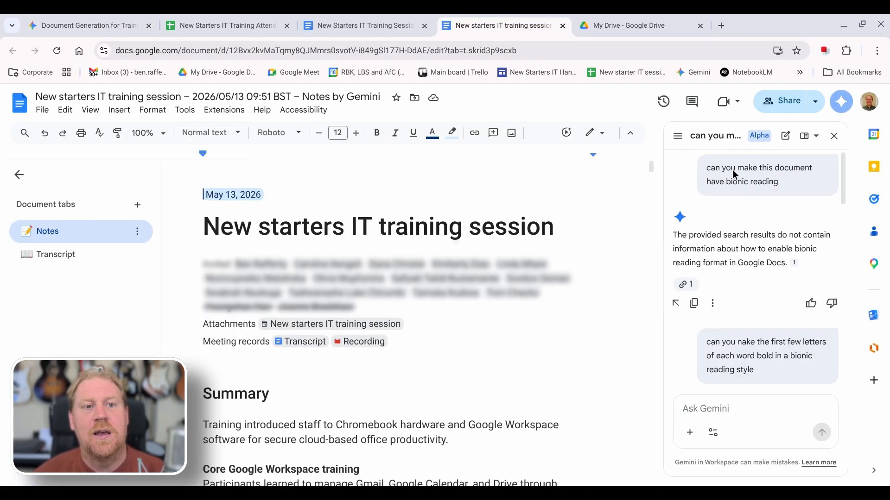
{"action": "left_click", "coordinate": [679, 141]}
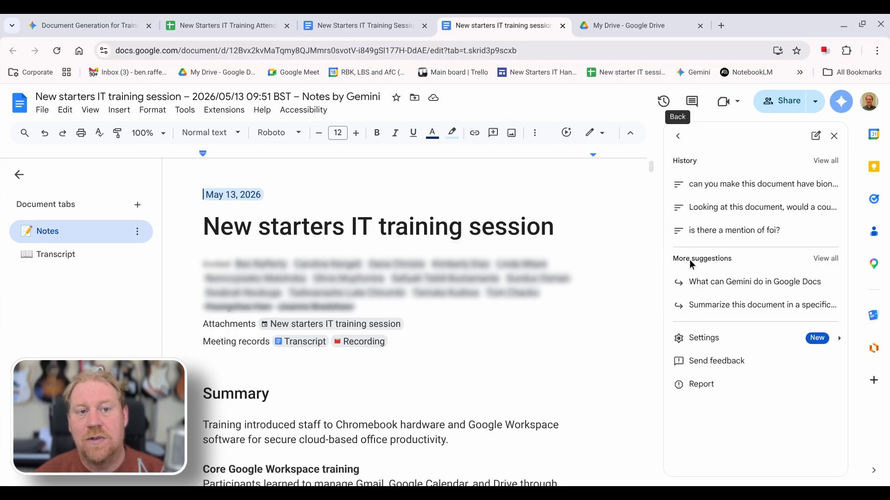
{"action": "left_click", "coordinate": [691, 195]}
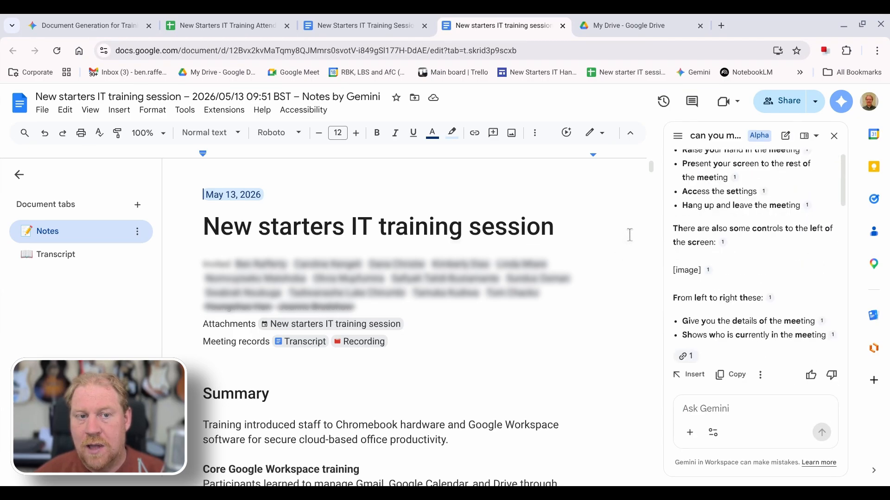
{"action": "left_click", "coordinate": [834, 136]}
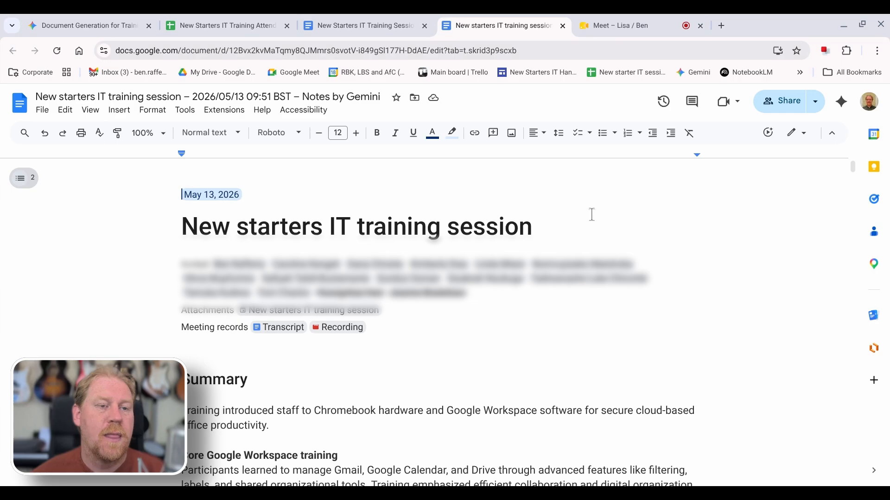
- Switch to the Google Meet call and examine Gemini's note-taking settings, including the available notes lengths
{"action": "left_click", "coordinate": [620, 25]}
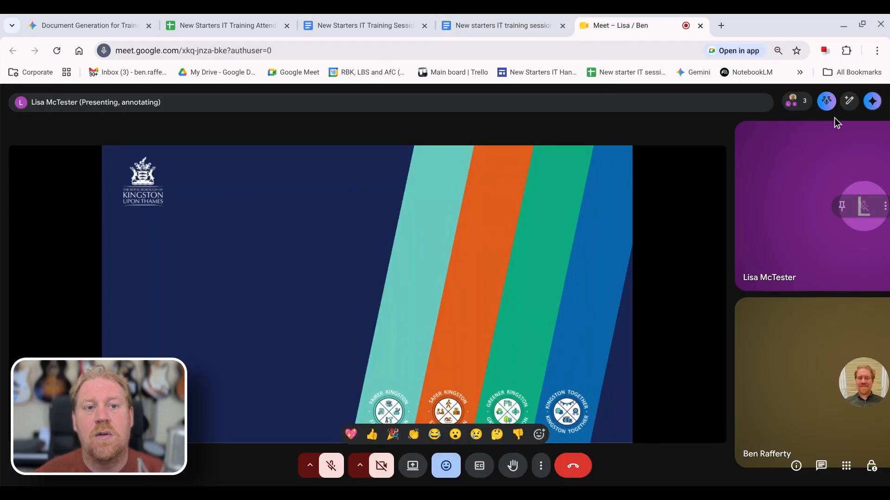
{"action": "left_click", "coordinate": [852, 106]}
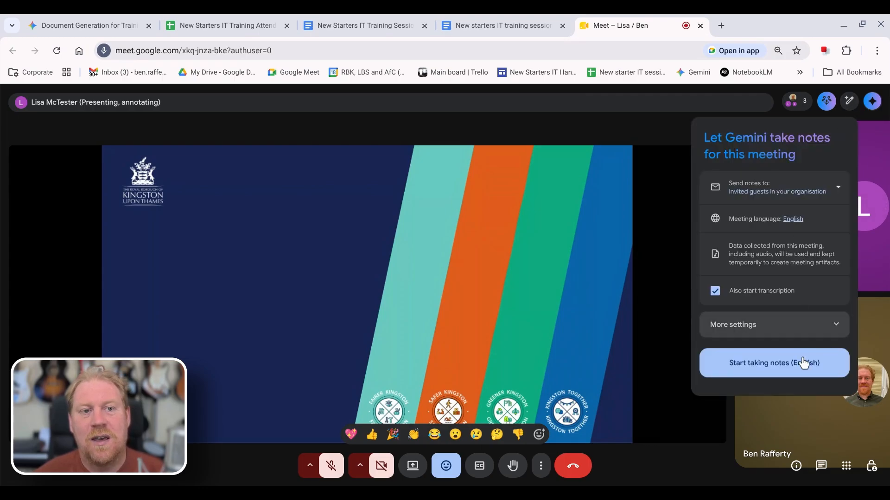
{"action": "left_click", "coordinate": [805, 328]}
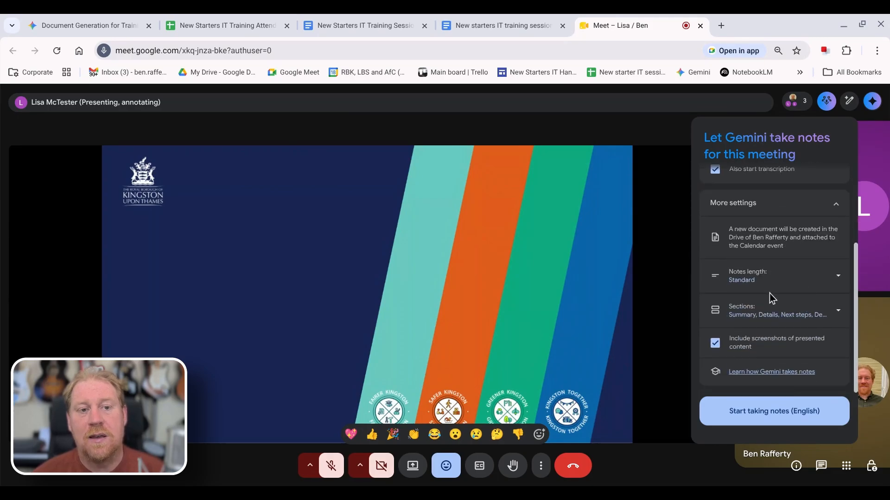
{"action": "left_click", "coordinate": [838, 276]}
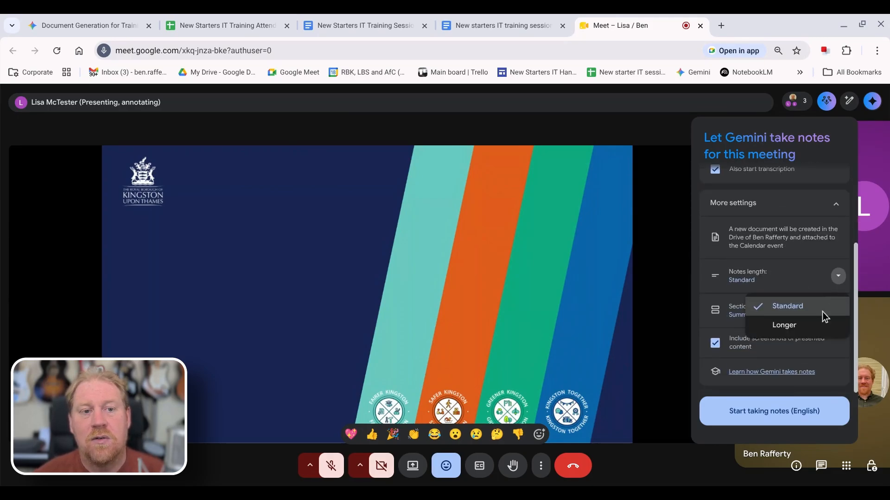
{"action": "left_click", "coordinate": [715, 315]}
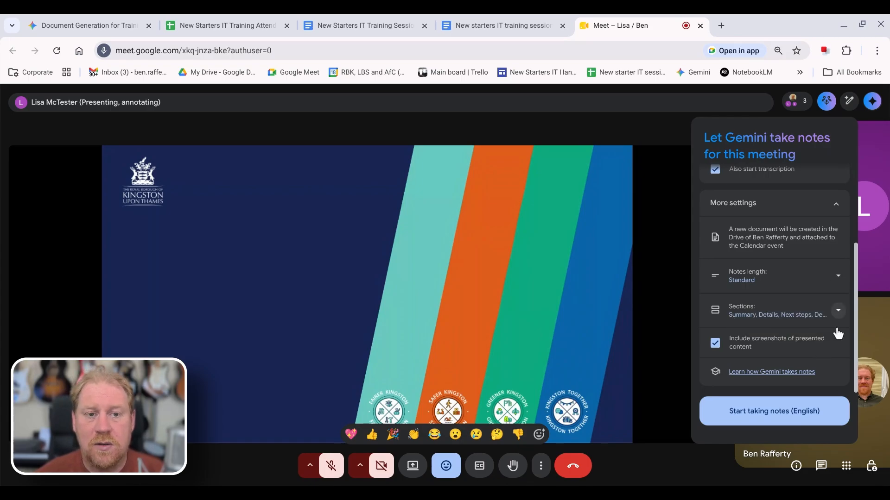
- Exclude Next steps from the meeting notes' sections and include it again
{"action": "left_click", "coordinate": [838, 311]}
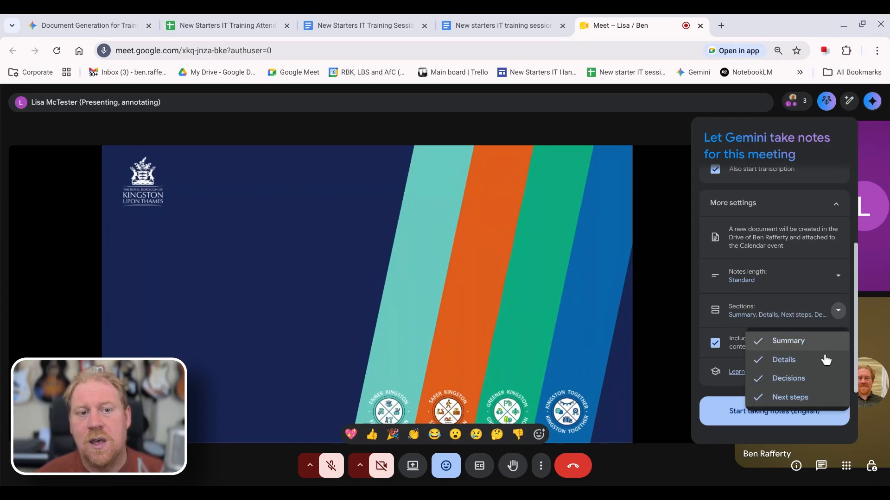
{"action": "left_click", "coordinate": [808, 399]}
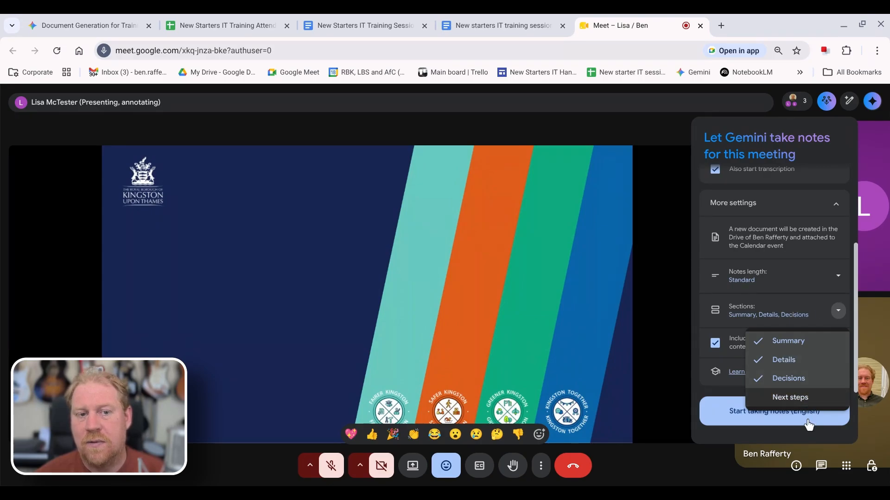
{"action": "left_click", "coordinate": [809, 399]}
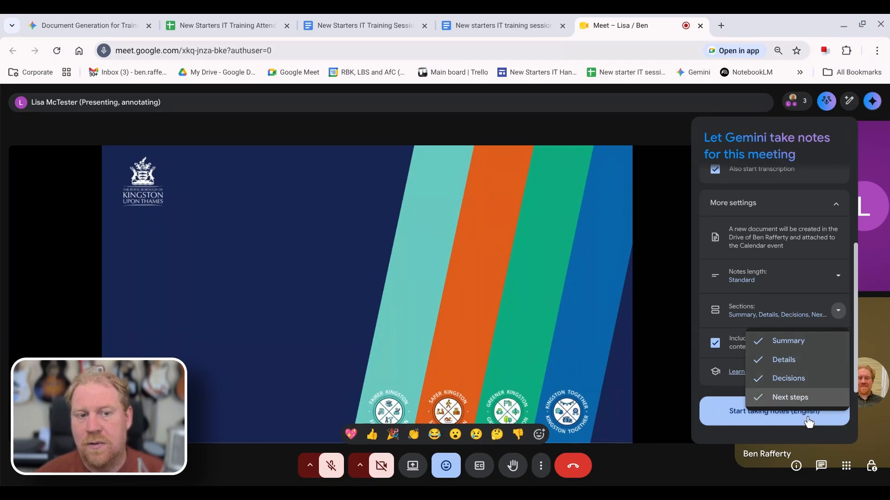
{"action": "left_click", "coordinate": [840, 331]}
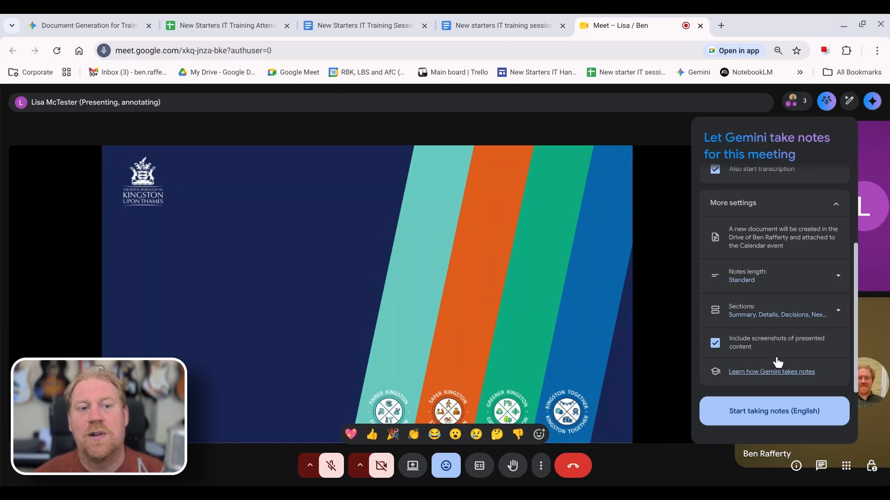
- Choose the host and co-hosts as the recipients of Gemini's meeting notes
{"action": "scroll", "coordinate": [778, 361], "scroll_direction": "up", "scroll_amount": 3}
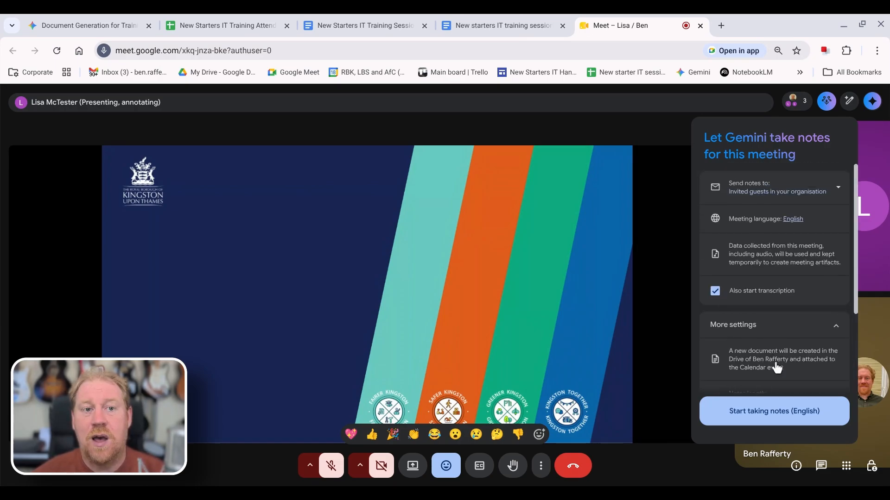
{"action": "left_click", "coordinate": [837, 198]}
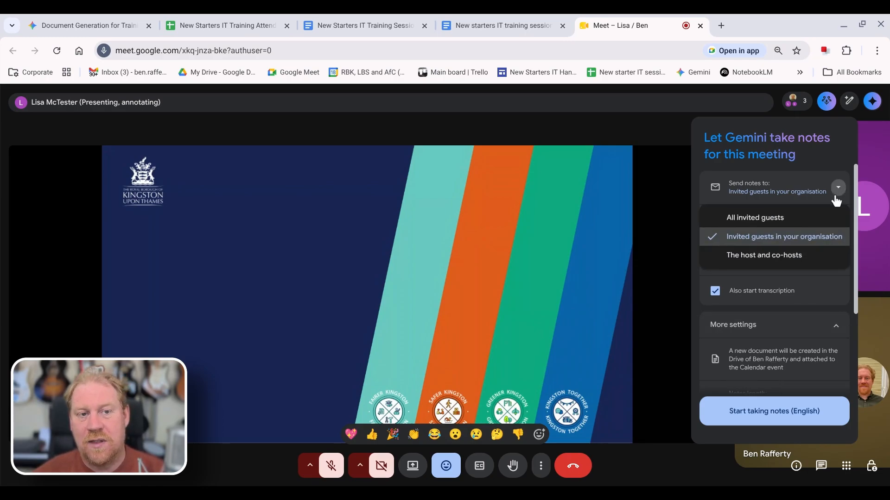
{"action": "left_click", "coordinate": [811, 260]}
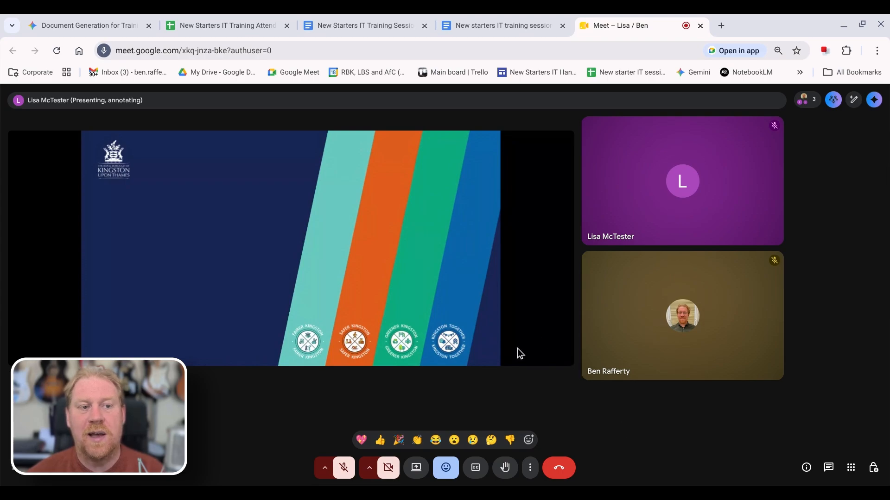
- Open the shared presentation in a new window
{"action": "mouse_move", "coordinate": [517, 366]}
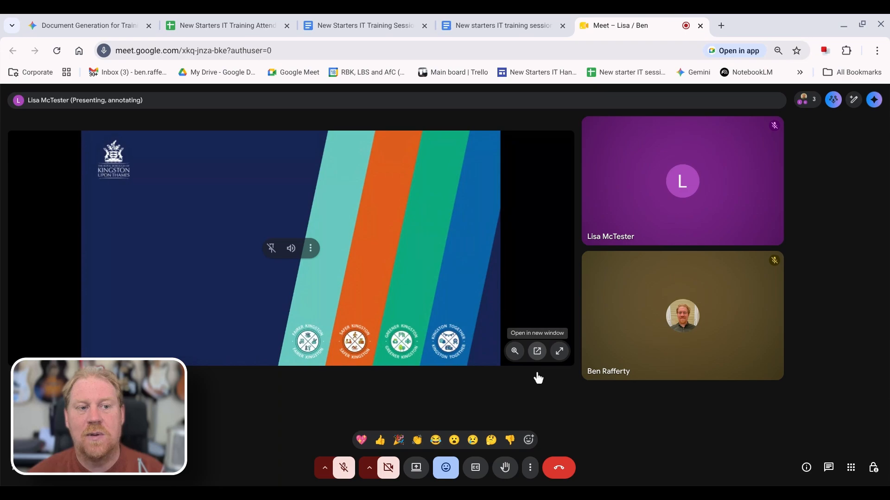
{"action": "left_click", "coordinate": [537, 353]}
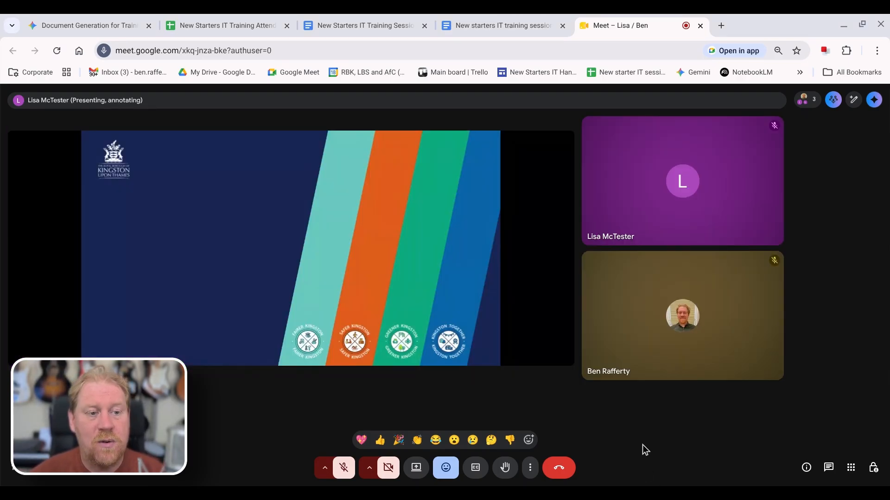
{"action": "left_click", "coordinate": [530, 467]}
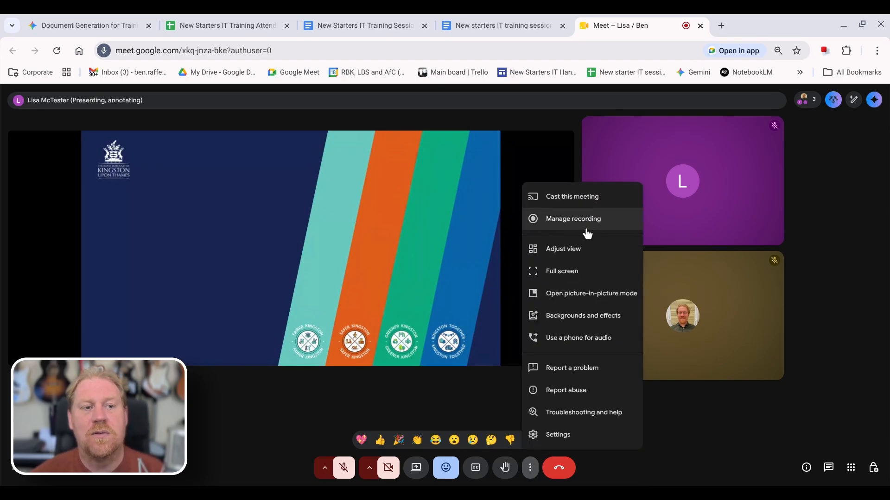
{"action": "left_click", "coordinate": [684, 465]}
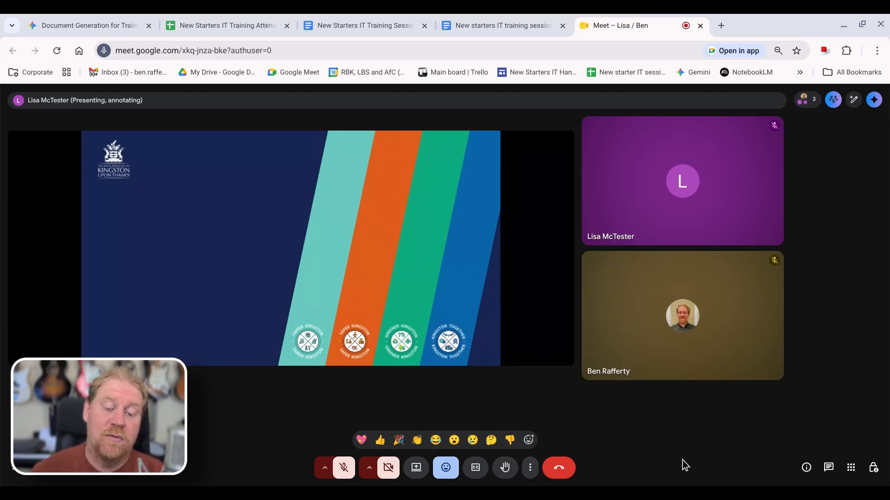